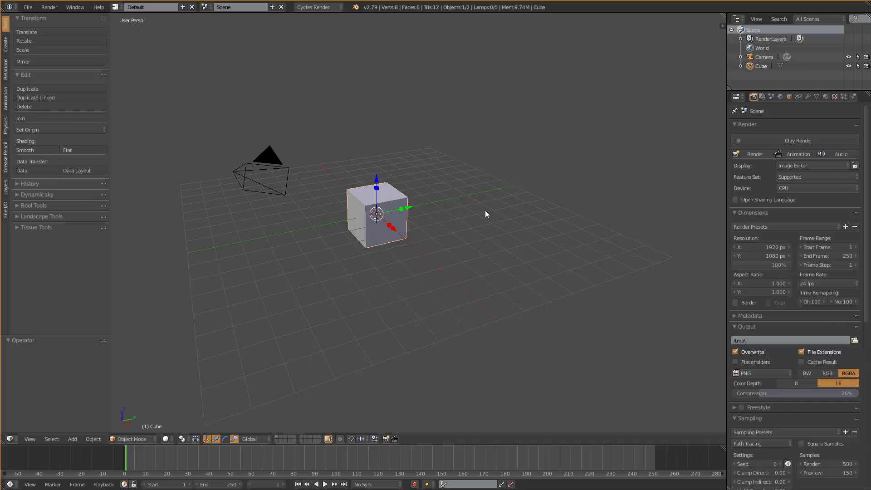
- Enter Edit Mode on the cube and set the view to front orthographic
{"action": "key", "text": "Tab"}
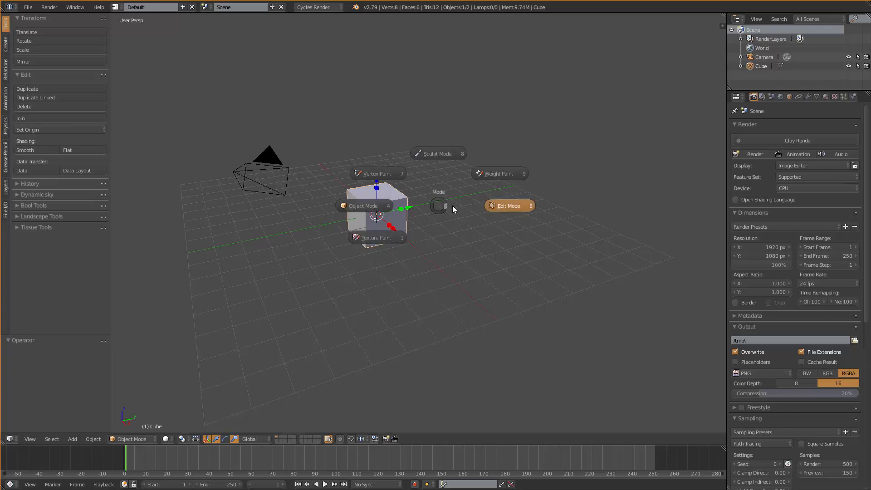
{"action": "left_click", "coordinate": [518, 208]}
{"action": "key", "text": "KP_Decimal"}
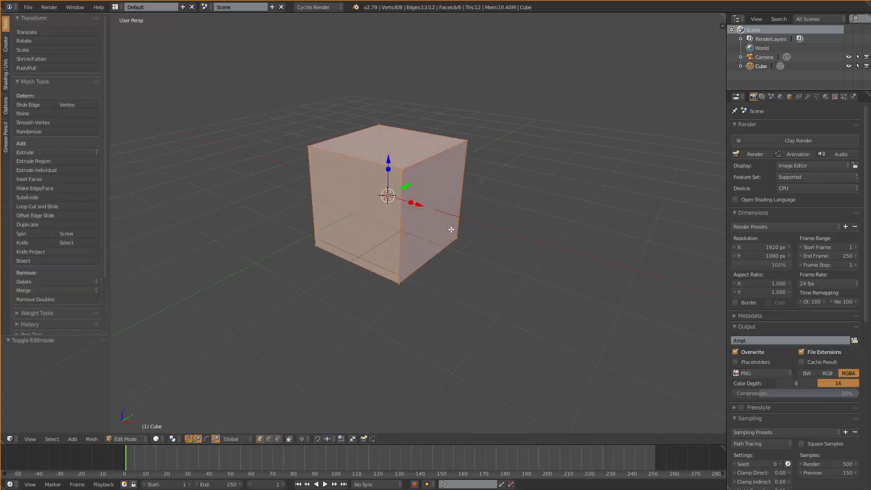
{"action": "key", "text": "KP_1"}
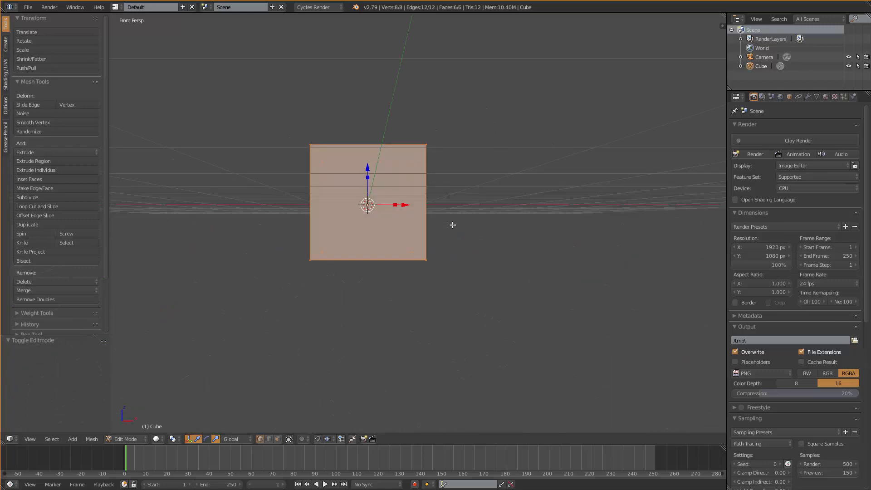
{"action": "key", "text": "KP_5"}
{"action": "middle_click_drag", "start_coordinate": [462, 188], "coordinate": [470, 245], "text": "shift"}
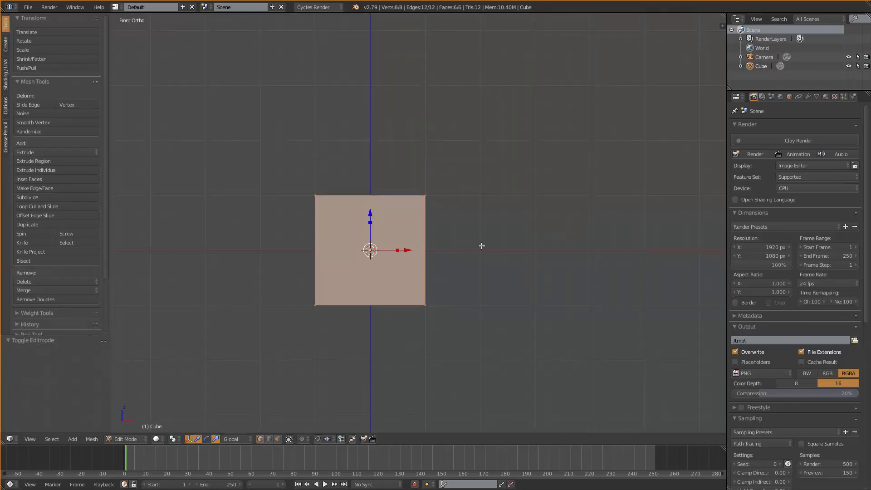
{"action": "middle_click_drag", "start_coordinate": [433, 174], "coordinate": [434, 206], "text": "shift"}
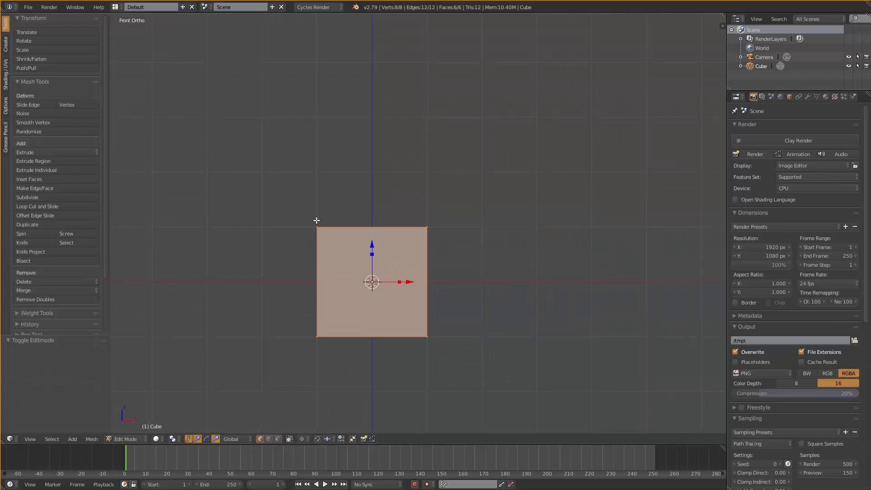
- Extrude the cube's top edge on the +X side about 2 units upward along Z
{"action": "key", "text": "a"}
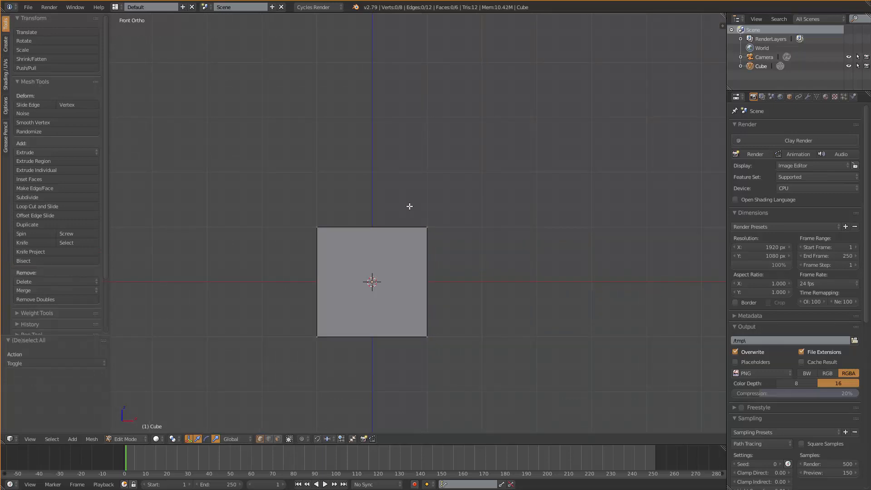
{"action": "right_click", "coordinate": [426, 226]}
{"action": "key", "text": "e"}
{"action": "key", "text": "z"}
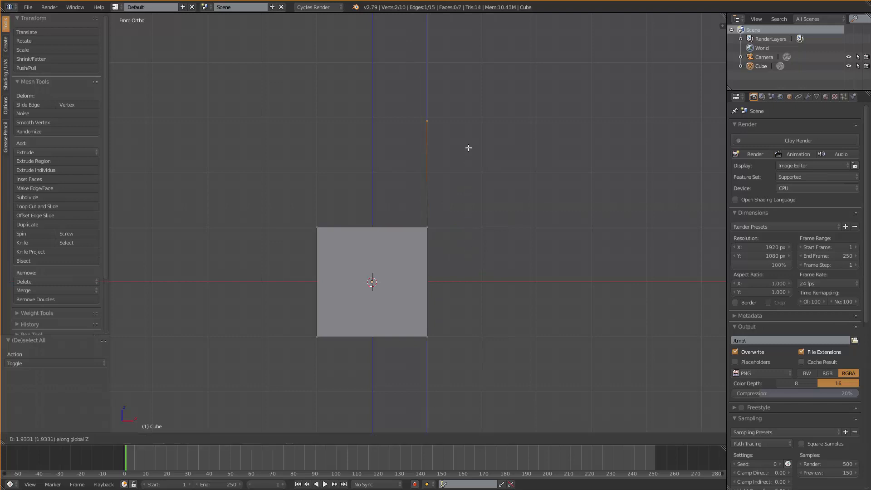
{"action": "left_click", "coordinate": [469, 144]}
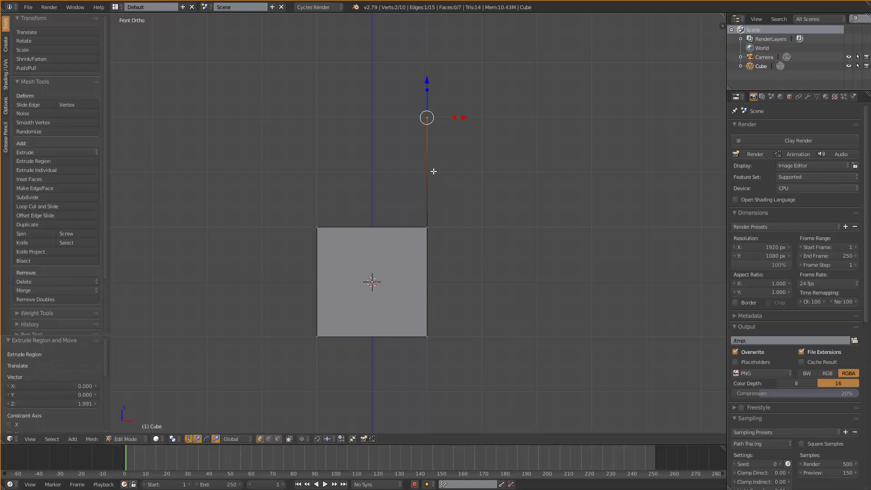
- Delete the cube's top face using face selection mode
{"action": "middle_click_drag", "start_coordinate": [433, 172], "coordinate": [481, 168]}
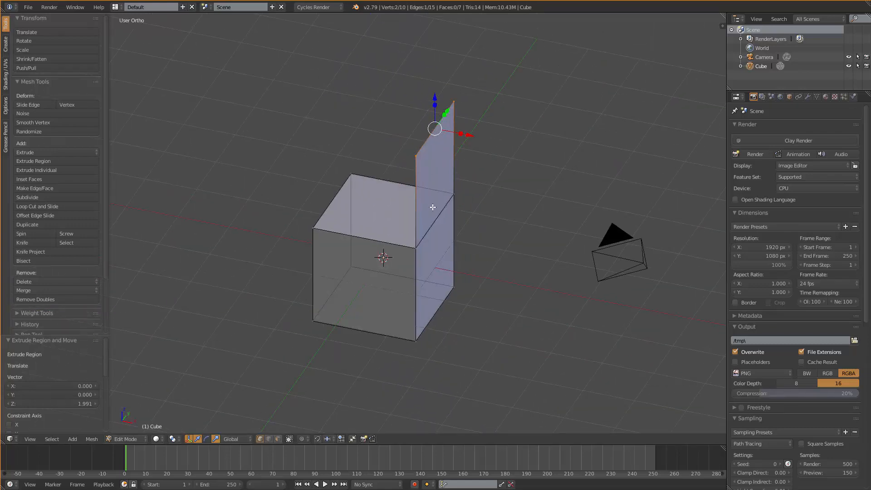
{"action": "middle_click_drag", "start_coordinate": [383, 206], "coordinate": [409, 205]}
{"action": "key", "text": "ctrl+Tab"}
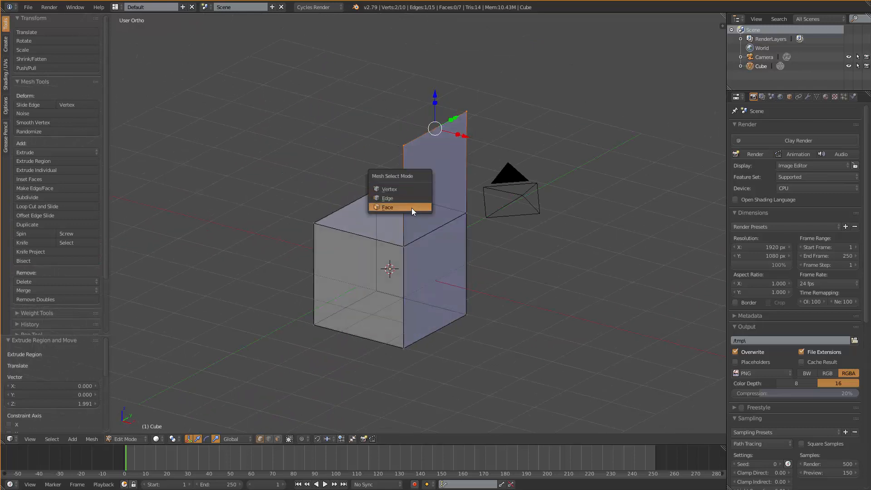
{"action": "left_click", "coordinate": [412, 208]}
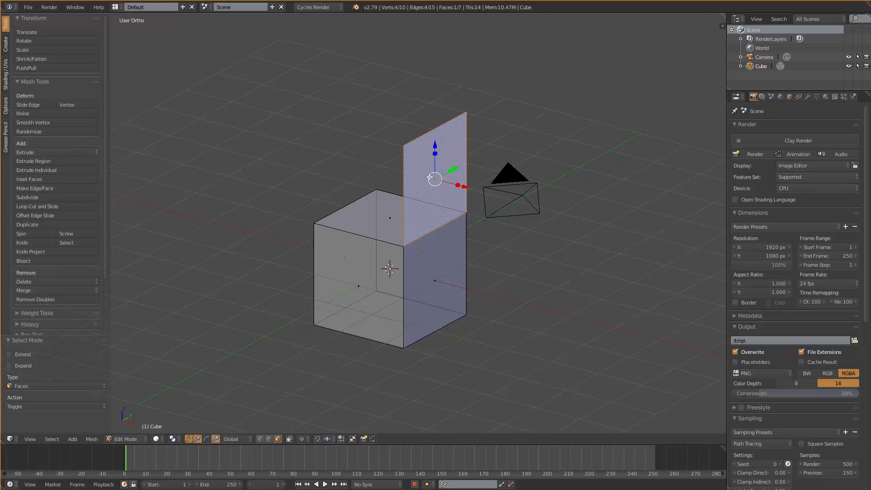
{"action": "middle_click_drag", "start_coordinate": [381, 199], "coordinate": [383, 210]}
{"action": "right_click", "coordinate": [379, 199]}
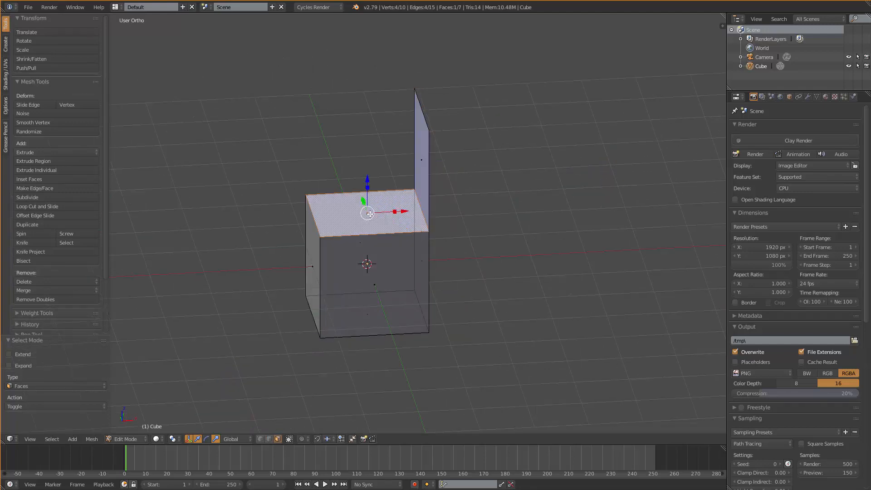
{"action": "key", "text": "x"}
{"action": "left_click", "coordinate": [370, 235]}
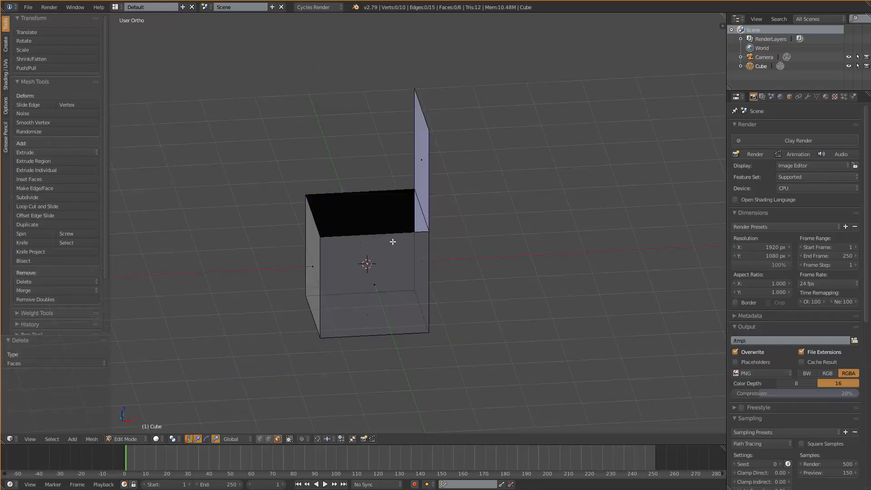
{"action": "middle_click_drag", "start_coordinate": [370, 235], "coordinate": [388, 226]}
- Sketch Grease Pencil arcs from the cube's −X top corner to the upright face's top, circle the opposite corner, and unlink the drawing
{"action": "key", "text": "KP_1"}
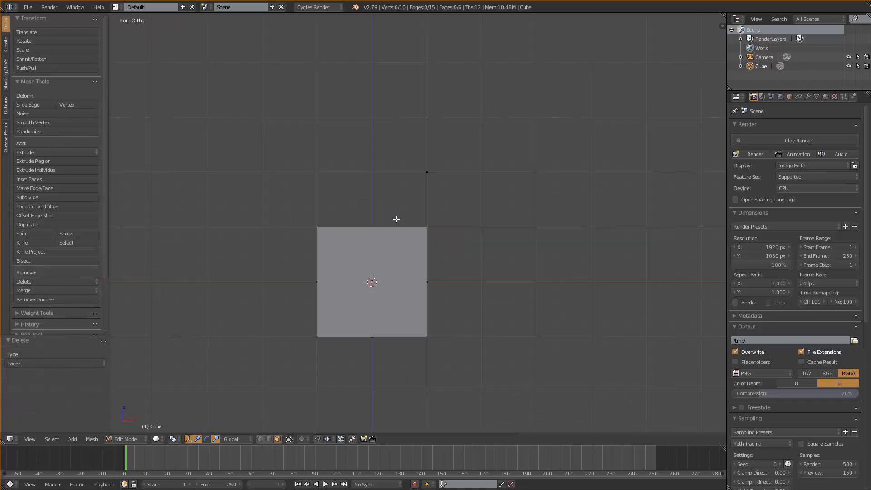
{"action": "mouse_move", "coordinate": [317, 224]}
{"action": "left_mouse_down"}
{"action": "mouse_move", "coordinate": [352, 152]}
{"action": "mouse_move", "coordinate": [426, 122]}
{"action": "mouse_move", "coordinate": [390, 121]}
{"action": "mouse_move", "coordinate": [319, 175]}
{"action": "mouse_move", "coordinate": [317, 224]}
{"action": "mouse_move", "coordinate": [364, 123]}
{"action": "mouse_move", "coordinate": [431, 122]}
{"action": "left_mouse_up"}
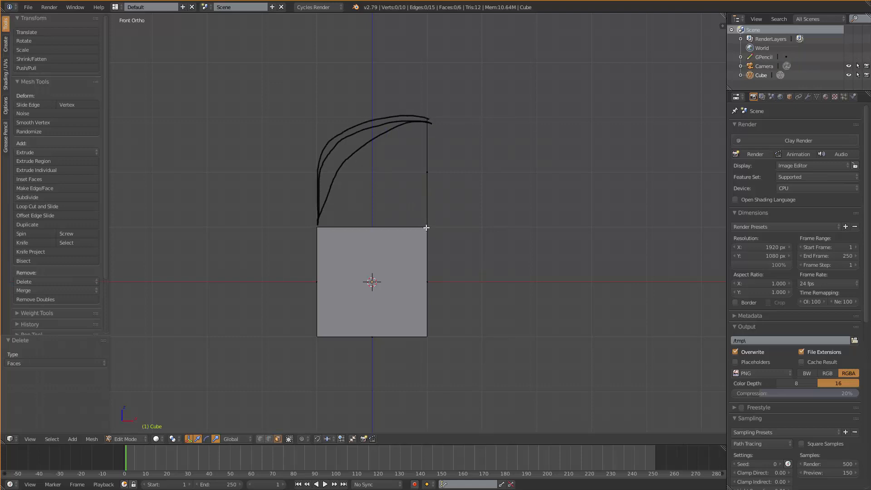
{"action": "mouse_move", "coordinate": [426, 226]}
{"action": "left_mouse_down"}
{"action": "mouse_move", "coordinate": [431, 222]}
{"action": "mouse_move", "coordinate": [427, 229]}
{"action": "left_mouse_up"}
{"action": "key", "text": "n"}
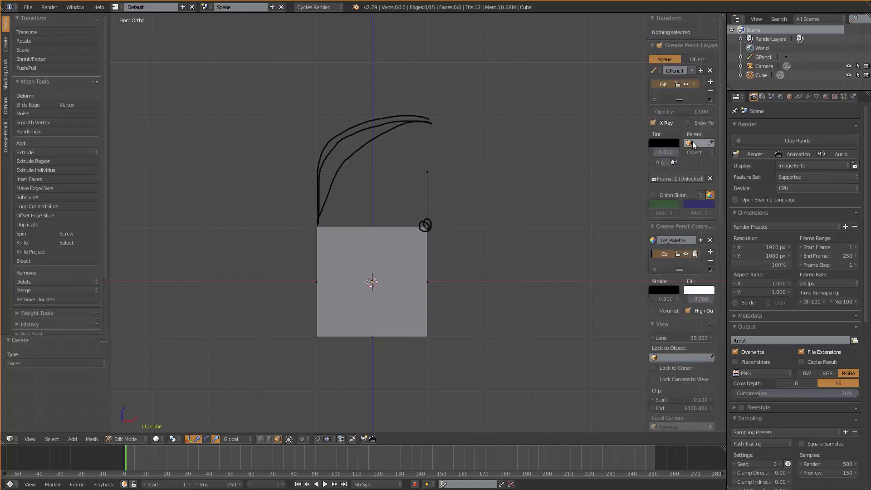
{"action": "left_click", "coordinate": [708, 71]}
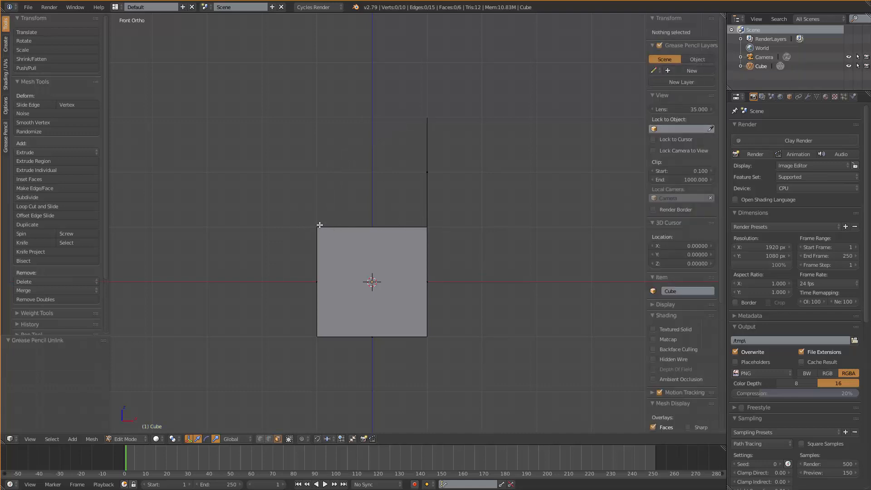
- Sketch two Grease Pencil curves rising from the cube's top corners and bending toward +X
{"action": "mouse_move", "coordinate": [320, 224]}
{"action": "left_mouse_down"}
{"action": "mouse_move", "coordinate": [361, 134]}
{"action": "mouse_move", "coordinate": [513, 83]}
{"action": "left_mouse_up"}
{"action": "mouse_move", "coordinate": [427, 230]}
{"action": "left_mouse_down"}
{"action": "mouse_move", "coordinate": [480, 173]}
{"action": "mouse_move", "coordinate": [517, 176]}
{"action": "left_mouse_up"}
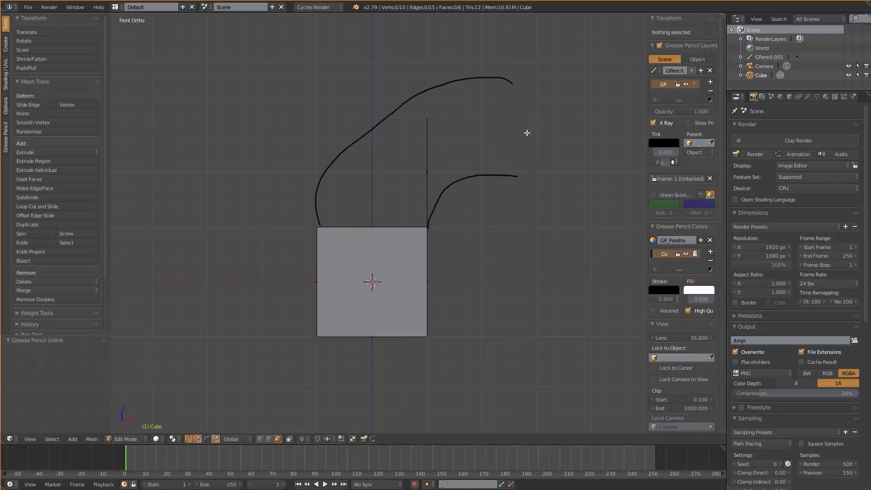
- Delete the upright extruded face and unlink the Grease Pencil sketch
{"action": "right_click", "coordinate": [426, 177]}
{"action": "key", "text": "x"}
{"action": "left_click", "coordinate": [435, 175]}
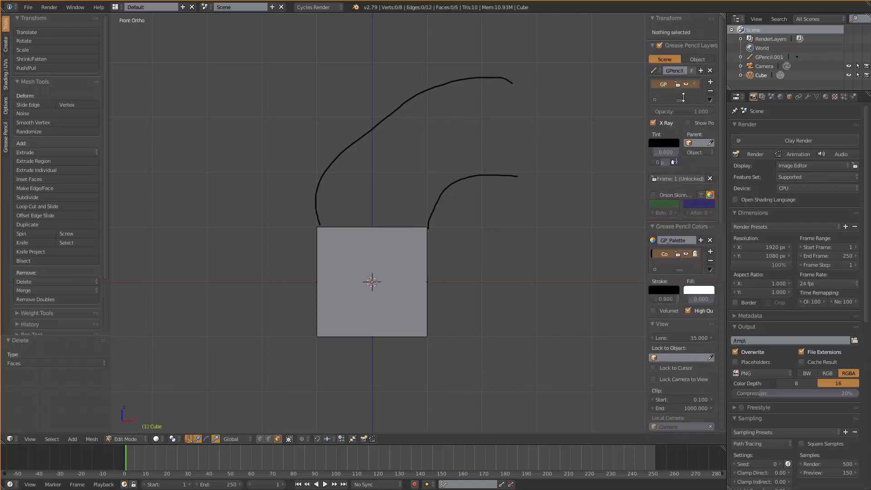
{"action": "left_click", "coordinate": [710, 71]}
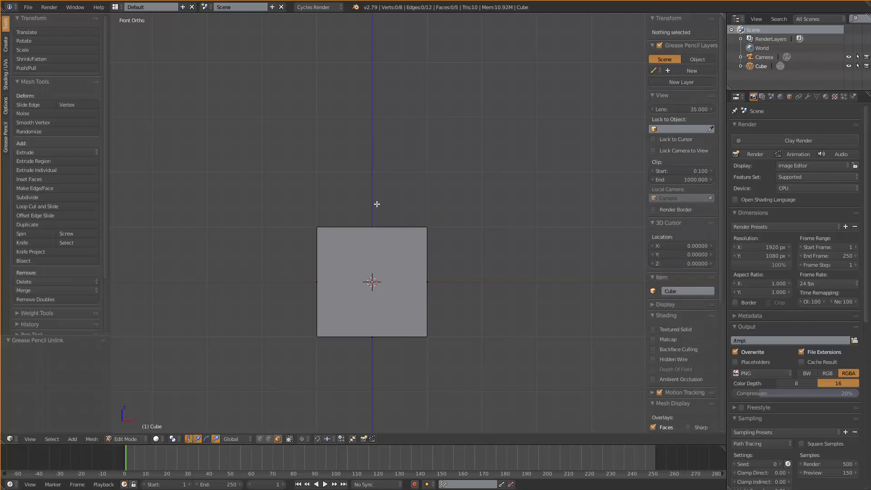
- Fill the cube's open top from its front top edge and return to face selection mode
{"action": "middle_click_drag", "start_coordinate": [376, 205], "coordinate": [363, 225]}
{"action": "key", "text": "ctrl+Tab"}
{"action": "left_click", "coordinate": [363, 232]}
{"action": "right_click", "coordinate": [367, 234]}
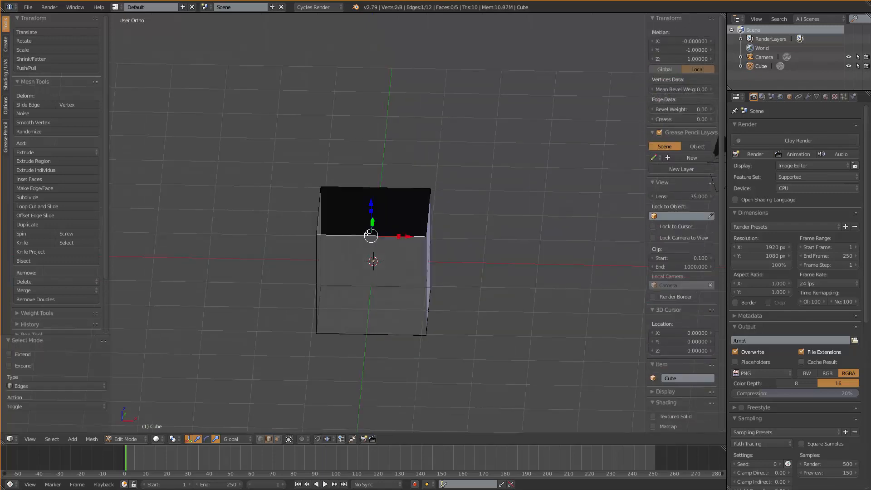
{"action": "key", "text": "f"}
{"action": "key", "text": "ctrl+Tab"}
{"action": "left_click", "coordinate": [367, 225]}
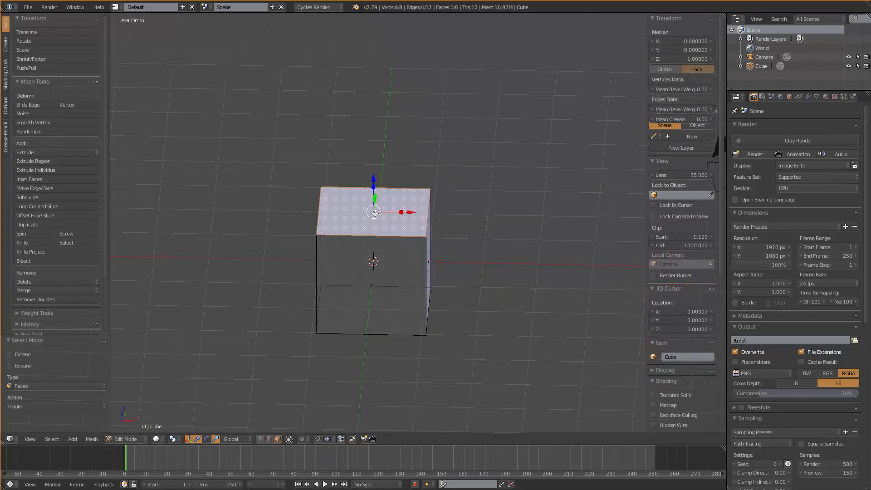
- Extrude the top face to the cursor in seven successive segments, forming a bend that curves upward and toward +X in front view
{"action": "key", "text": "KP_1"}
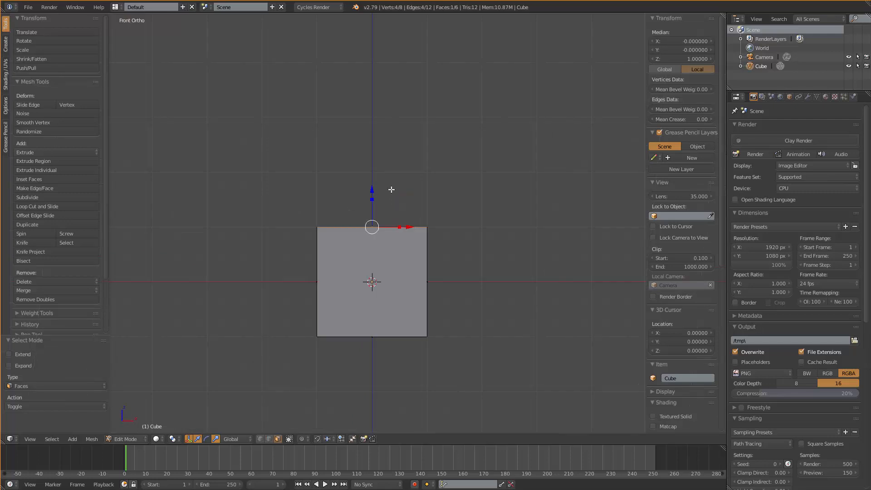
{"action": "right_click", "coordinate": [391, 189], "text": "ctrl"}
{"action": "right_click", "coordinate": [409, 168], "text": "ctrl"}
{"action": "right_click", "coordinate": [442, 135], "text": "ctrl"}
{"action": "right_click", "coordinate": [477, 119], "text": "ctrl"}
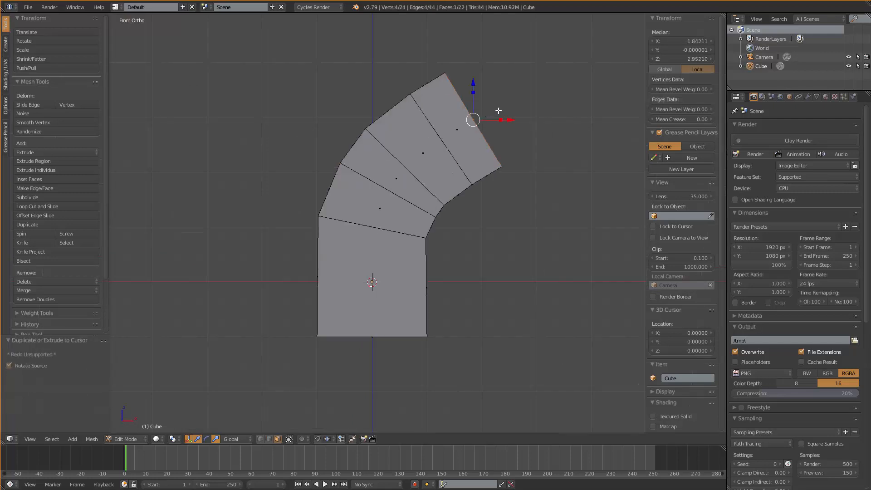
{"action": "right_click", "coordinate": [502, 108], "text": "ctrl"}
{"action": "right_click", "coordinate": [539, 100], "text": "ctrl"}
{"action": "right_click", "coordinate": [575, 108], "text": "ctrl"}
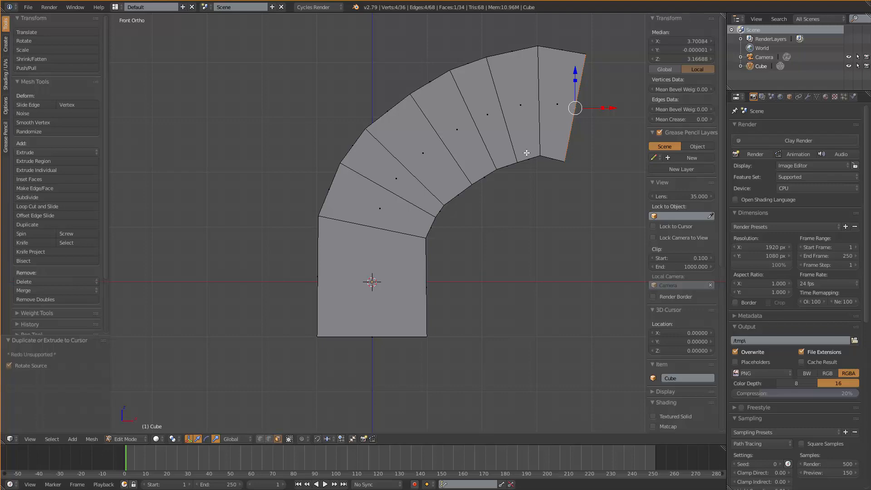
- Undo all the extrusions to the cursor, back to the plain cube
{"action": "key", "text": "ctrl+z"}
{"action": "key", "text": "ctrl+z"}
{"action": "key", "text": "ctrl+z"}
{"action": "key", "text": "ctrl+z"}
{"action": "key", "text": "ctrl+z"}
{"action": "key", "text": "ctrl+z"}
{"action": "key", "text": "ctrl+z"}
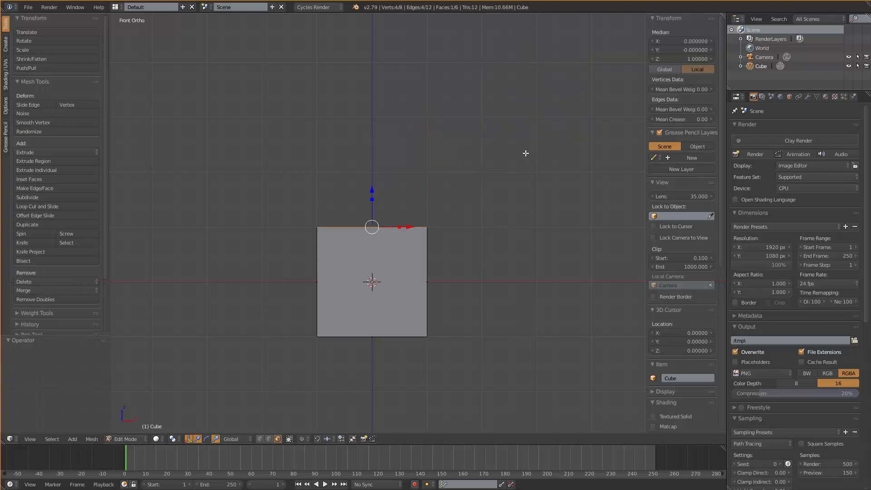
- Select the two vertices of the cube's top edge on the +X side and snap the 3D cursor to them
{"action": "middle_click_drag", "start_coordinate": [525, 153], "coordinate": [472, 207]}
{"action": "key", "text": "KP_1"}
{"action": "key", "text": "ctrl+Tab"}
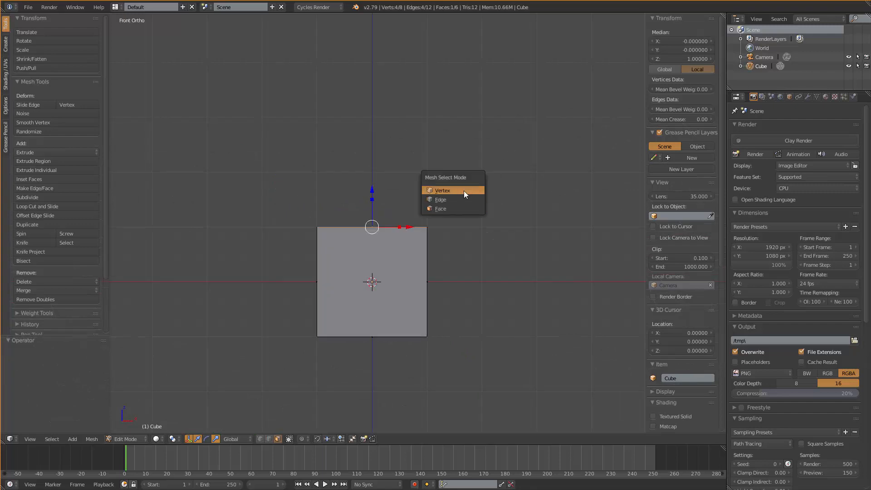
{"action": "left_click", "coordinate": [463, 190]}
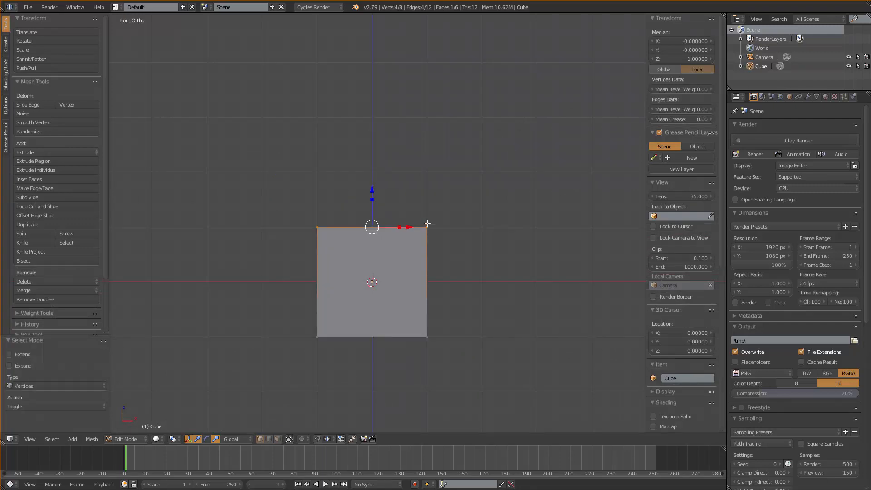
{"action": "key", "text": "b"}
{"action": "left_click_drag", "start_coordinate": [420, 204], "coordinate": [456, 255]}
{"action": "key", "text": "b"}
{"action": "middle_click_drag", "start_coordinate": [280, 188], "coordinate": [370, 288]}
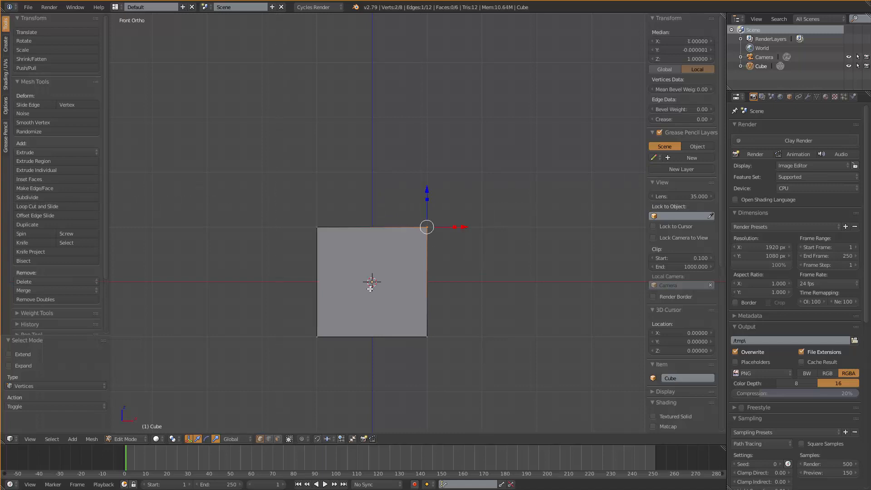
{"action": "key", "text": "shift+s"}
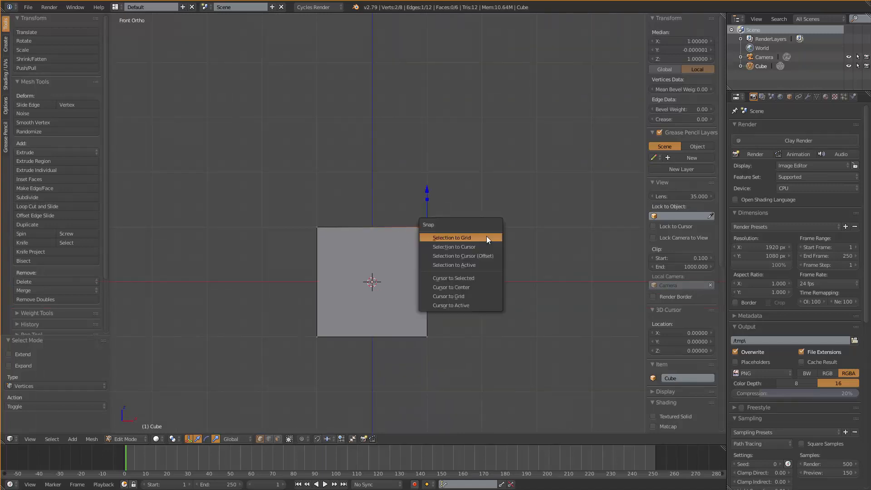
{"action": "left_click", "coordinate": [478, 279]}
- Select the cube's top face and Spin it 90° around the 3D cursor in 9 steps, working in front view
{"action": "middle_click_drag", "start_coordinate": [444, 234], "coordinate": [402, 228]}
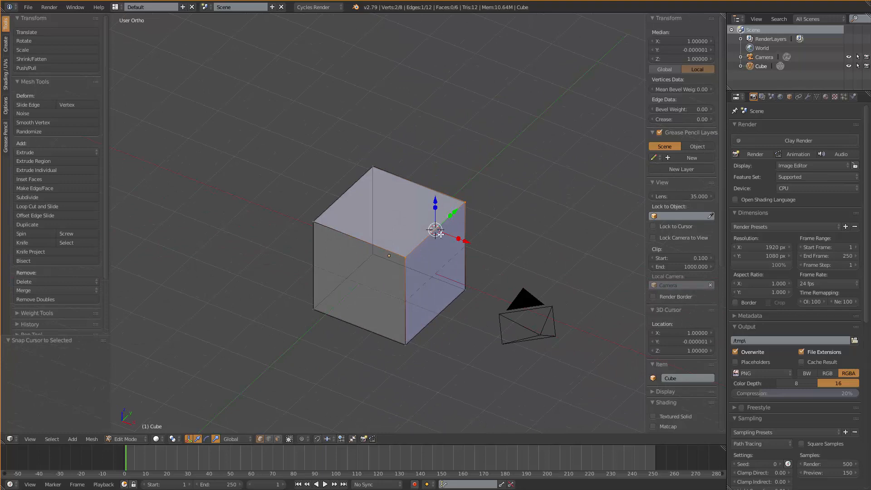
{"action": "key", "text": "3"}
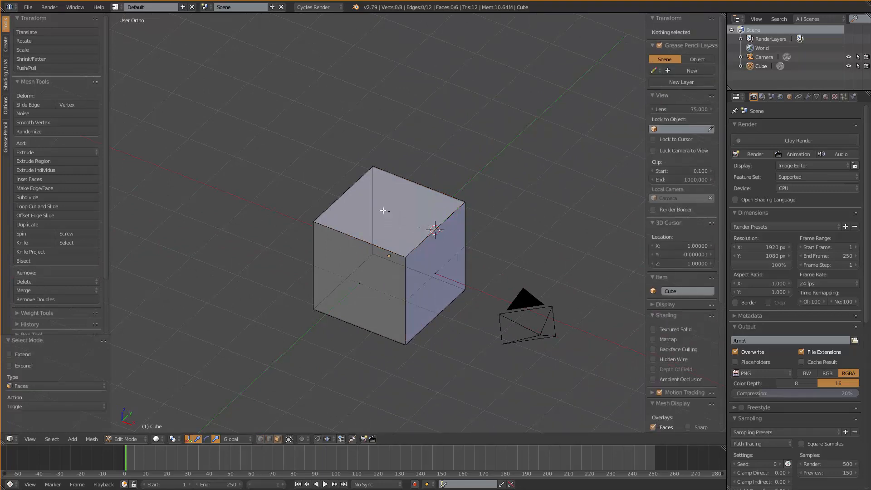
{"action": "right_click", "coordinate": [390, 215]}
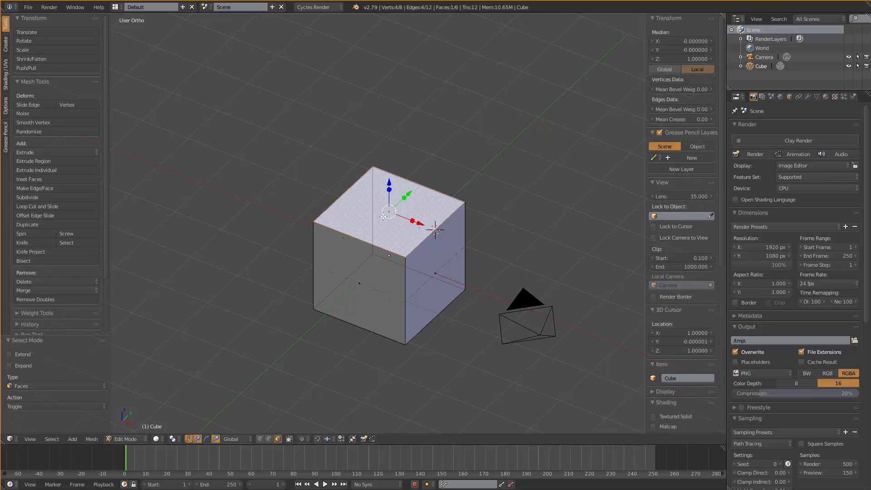
{"action": "key", "text": "KP_1"}
{"action": "scroll", "coordinate": [399, 212], "scroll_direction": "up", "scroll_amount": 3}
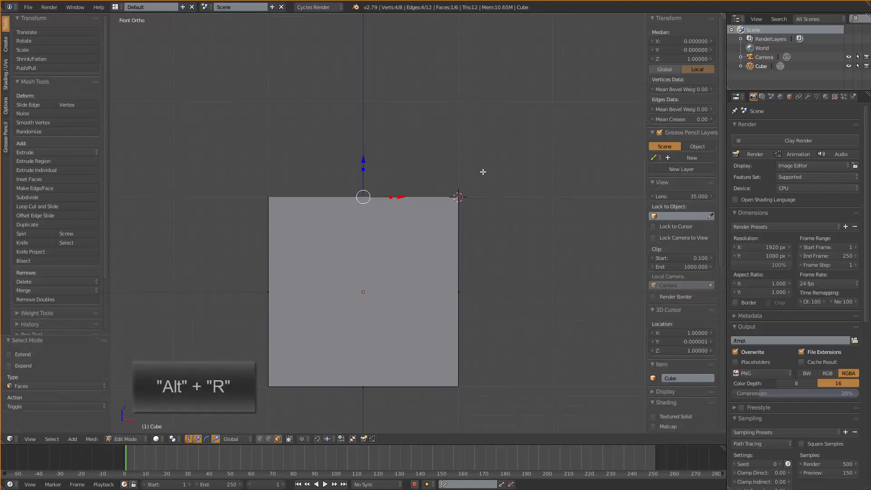
{"action": "key", "text": "alt+r"}
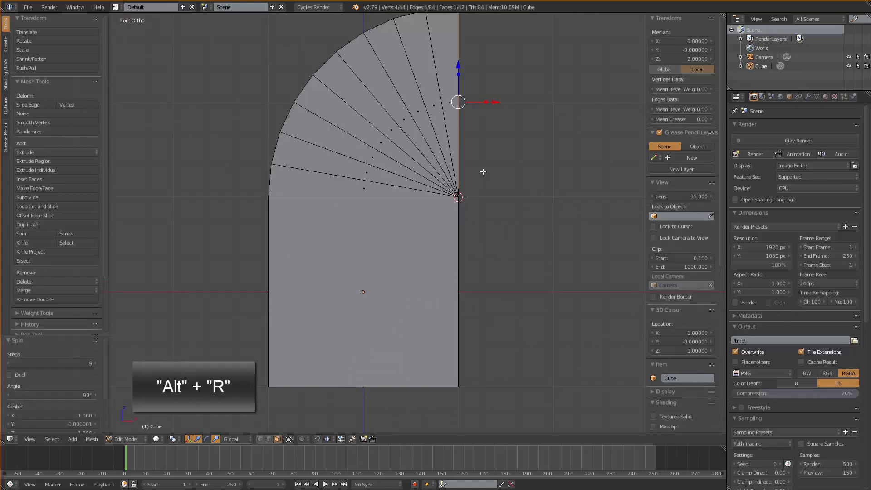
- Reframe the spun mesh and enlarge the Spin settings so that the steps, angle, center and axis values are all shown
{"action": "scroll", "coordinate": [482, 173], "scroll_direction": "down", "scroll_amount": 1}
{"action": "middle_click_drag", "start_coordinate": [474, 168], "coordinate": [449, 213], "text": "shift"}
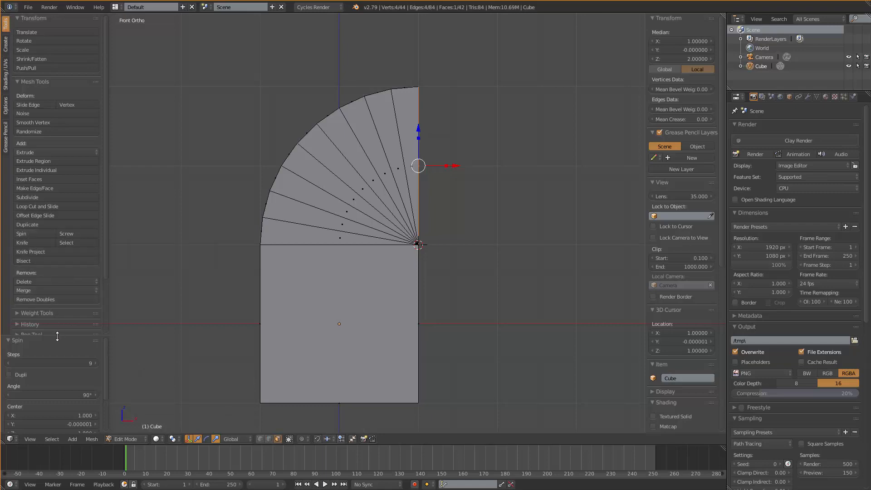
{"action": "left_click_drag", "start_coordinate": [57, 335], "coordinate": [77, 433]}
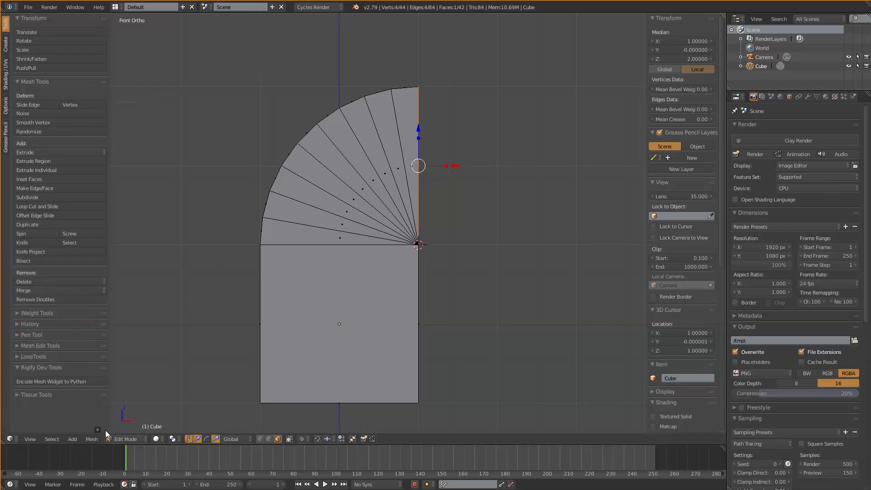
{"action": "left_click", "coordinate": [98, 429]}
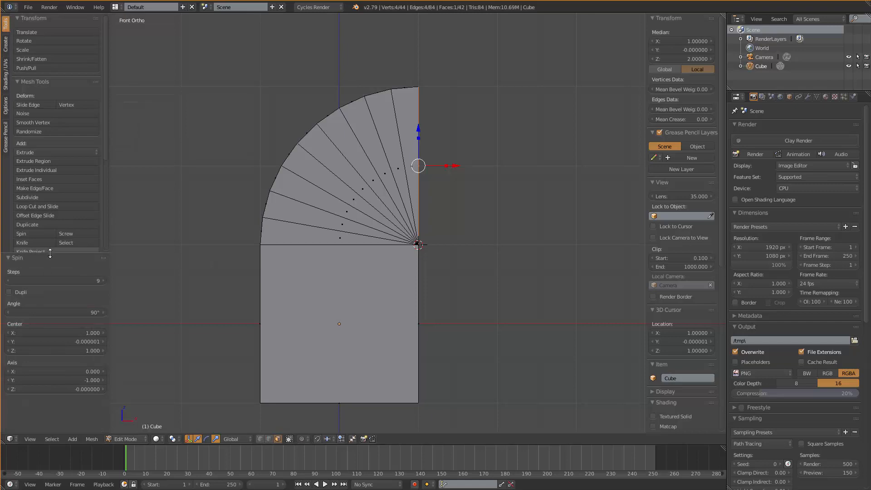
{"action": "left_click_drag", "start_coordinate": [50, 253], "coordinate": [51, 200]}
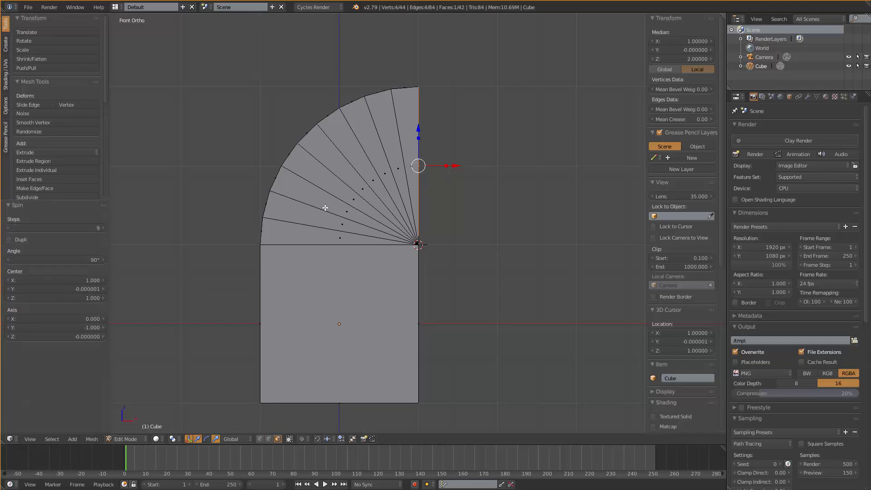
- Set the spin to 14 steps and an angle of 180°
{"action": "left_click", "coordinate": [103, 226]}
{"action": "left_click", "coordinate": [104, 227]}
{"action": "left_click", "coordinate": [103, 227]}
{"action": "left_click", "coordinate": [104, 227]}
{"action": "left_click", "coordinate": [104, 227]}
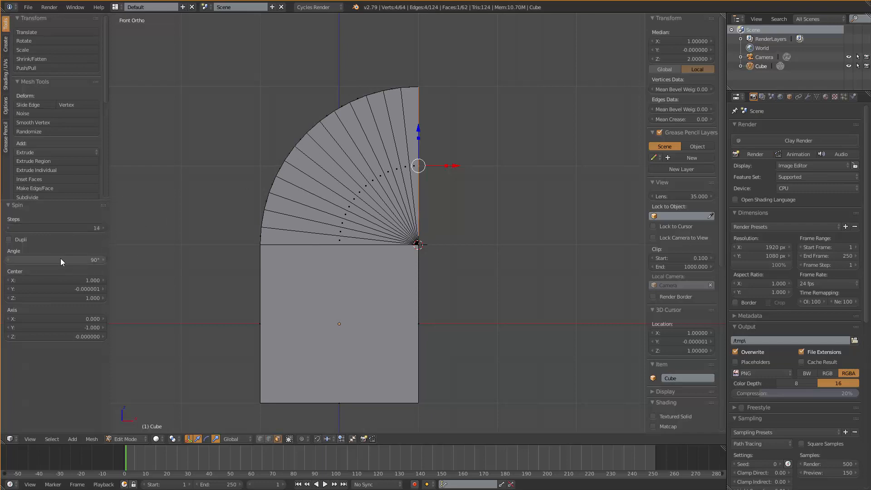
{"action": "left_click", "coordinate": [42, 259]}
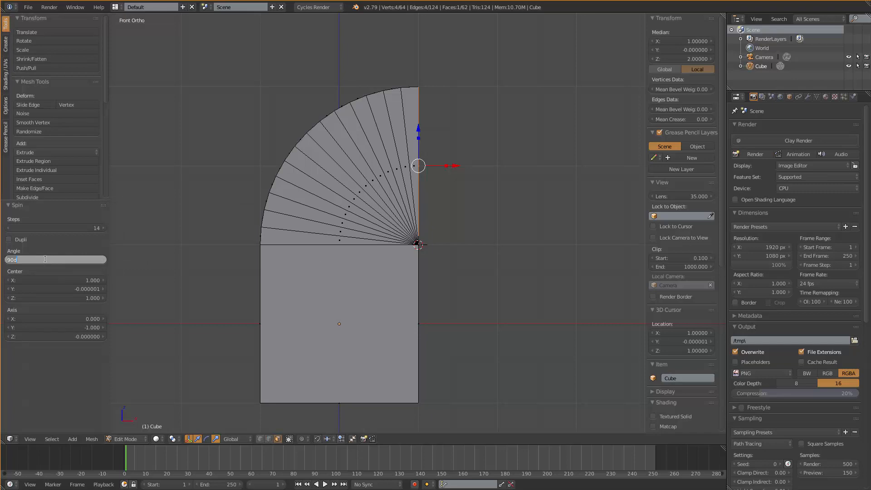
{"action": "type", "text": "180"}
{"action": "key", "text": "Return"}
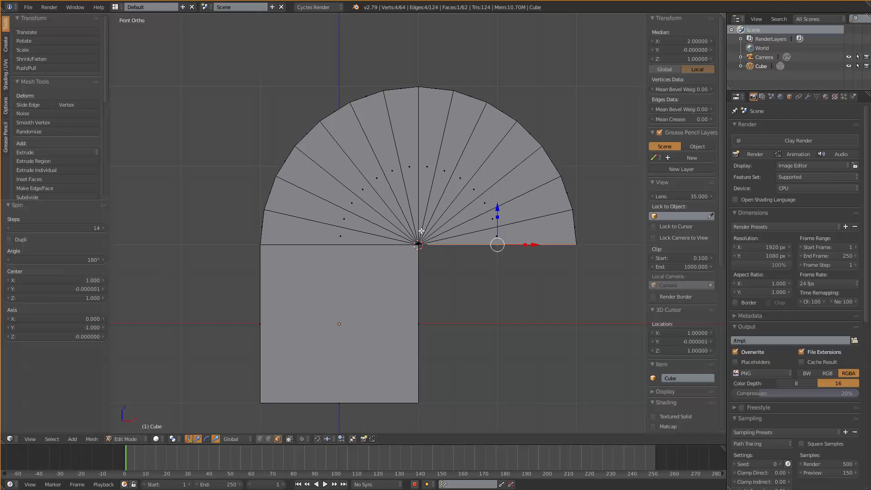
- Undo the spin and select the cube's top face again
{"action": "key", "text": "ctrl+z"}
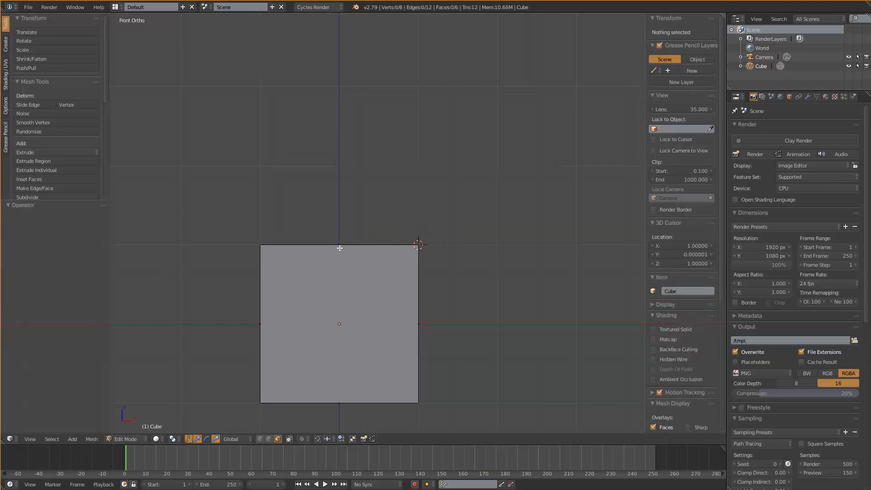
{"action": "right_click", "coordinate": [339, 248]}
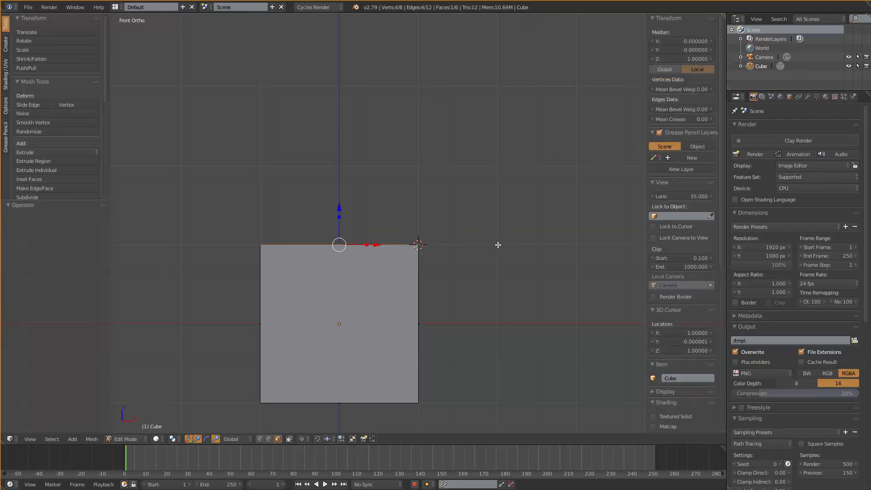
- Try spinning the top face 180° around a 3D cursor placed at about X 1.95, Z 1.79, shifting the spin center to X 2.915
{"action": "left_click", "coordinate": [493, 181]}
{"action": "scroll", "coordinate": [432, 249], "scroll_direction": "down", "scroll_amount": 4}
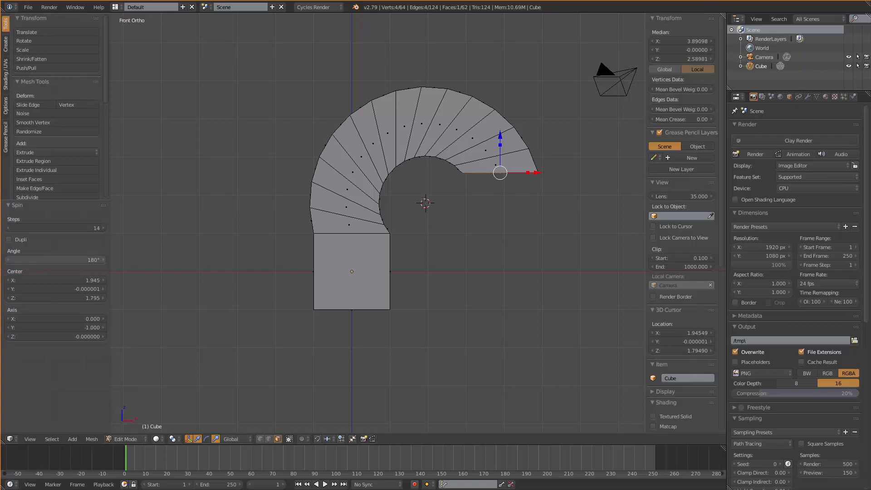
{"action": "left_click_drag", "start_coordinate": [54, 280], "coordinate": [136, 281]}
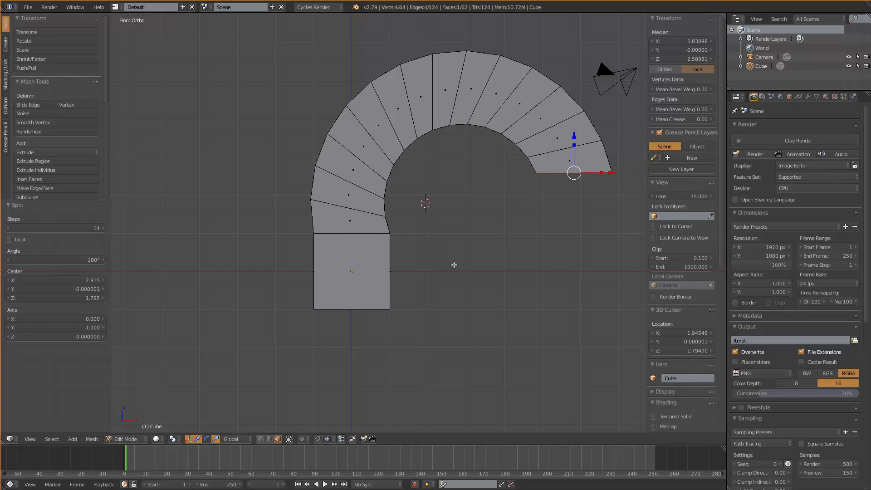
{"action": "key", "text": "ctrl+z"}
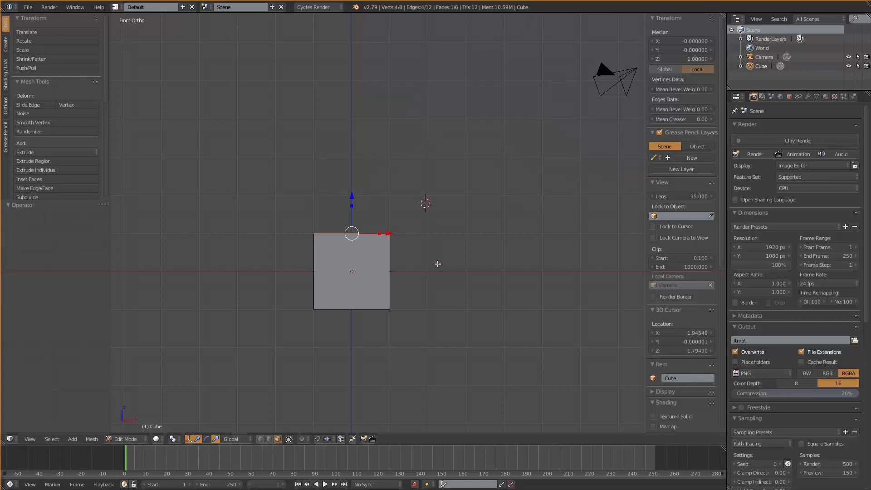
- Place the 3D cursor beside the cube's top edge at about X 1.49, Z 0.97, and compare its position in back and front views
{"action": "left_click", "coordinate": [408, 234]}
{"action": "key", "text": "ctrl+KP_1"}
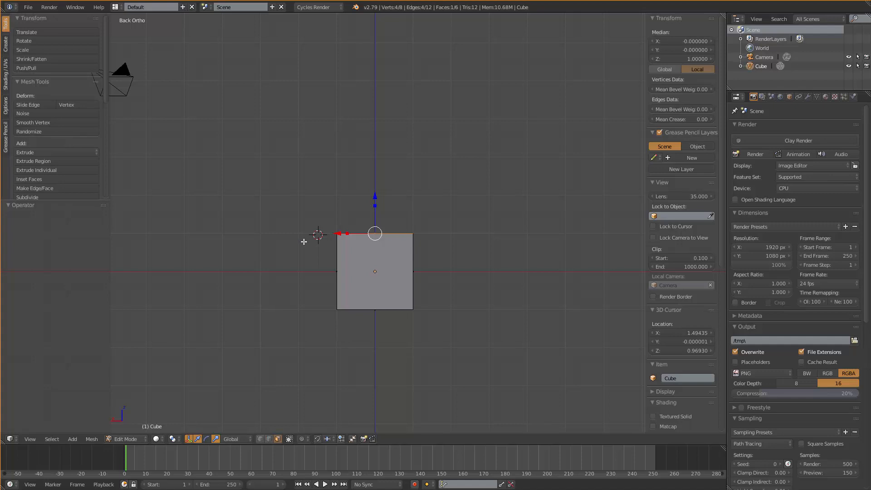
{"action": "key", "text": "KP_1"}
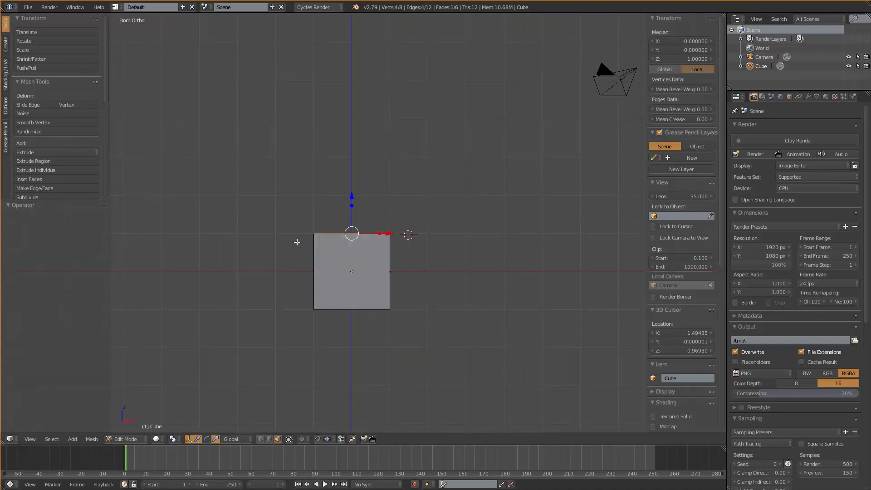
- Place the 3D cursor on the cube's -X side at about X -1.69, Z 0.99, and spin the top face 180° in 14 steps around it
{"action": "left_click", "coordinate": [288, 233]}
{"action": "key", "text": "alt+r"}
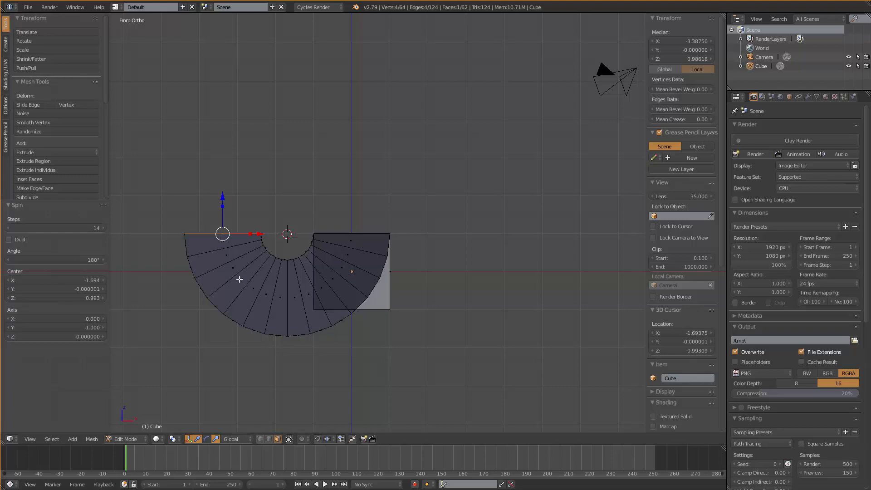
{"action": "mouse_move", "coordinate": [293, 189]}
{"action": "middle_mouse_down"}
{"action": "mouse_move", "coordinate": [306, 213]}
{"action": "mouse_move", "coordinate": [313, 208]}
{"action": "mouse_move", "coordinate": [294, 205]}
{"action": "middle_mouse_up"}
{"action": "key", "text": "KP_1"}
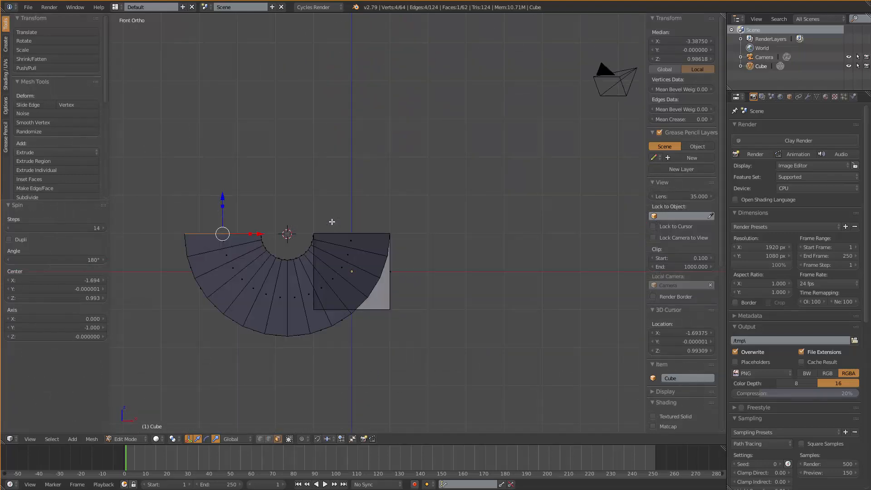